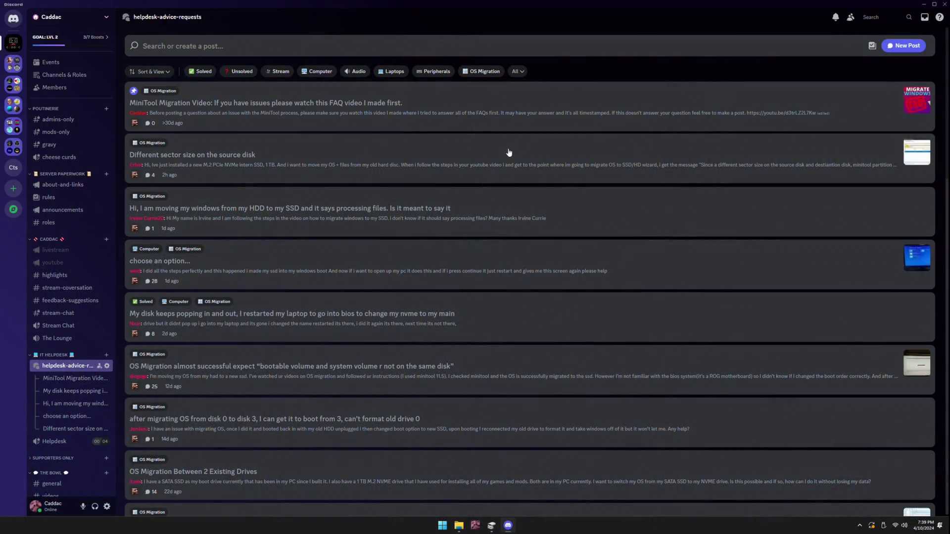
- Search the Caddac server for "bootable volume" and look through the matching messages
click(886, 16)
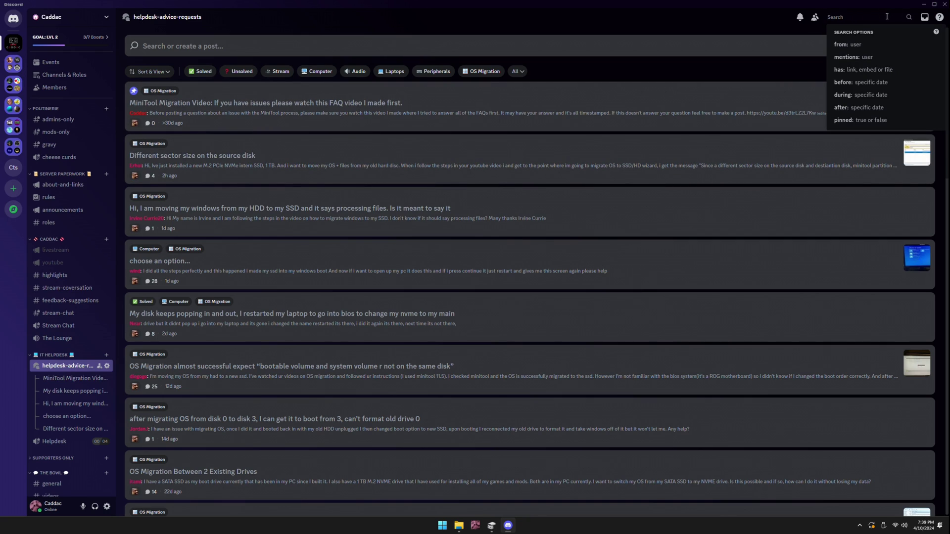
text(bootable volume)
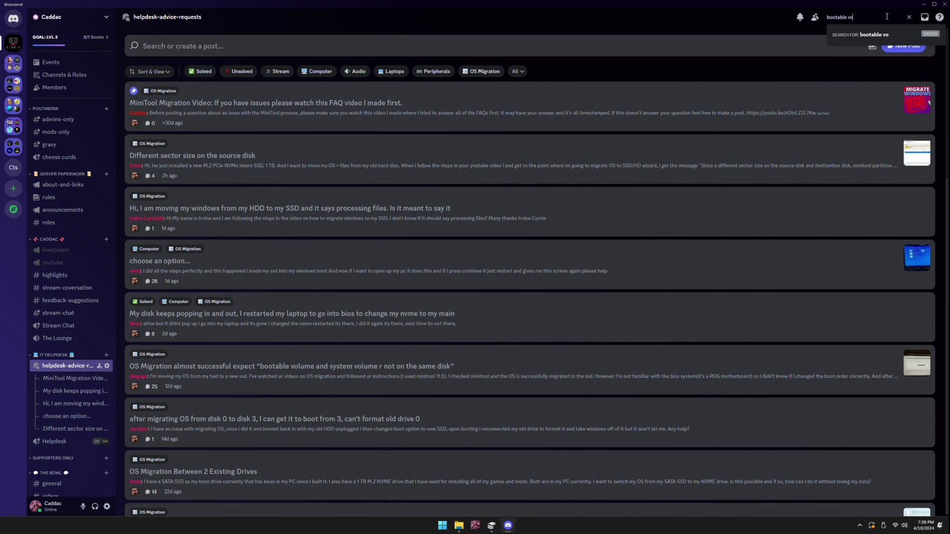
key(Return)
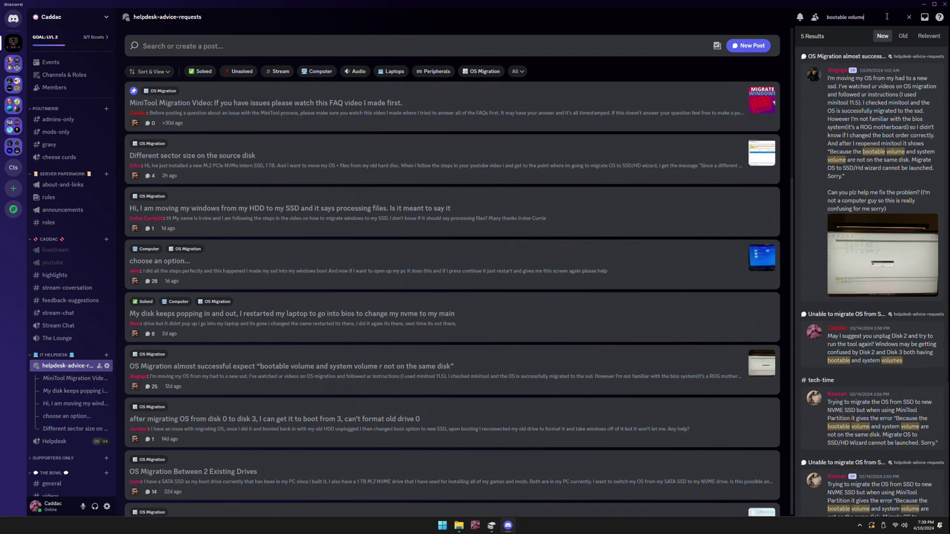
scroll(877, 108, down, 3)
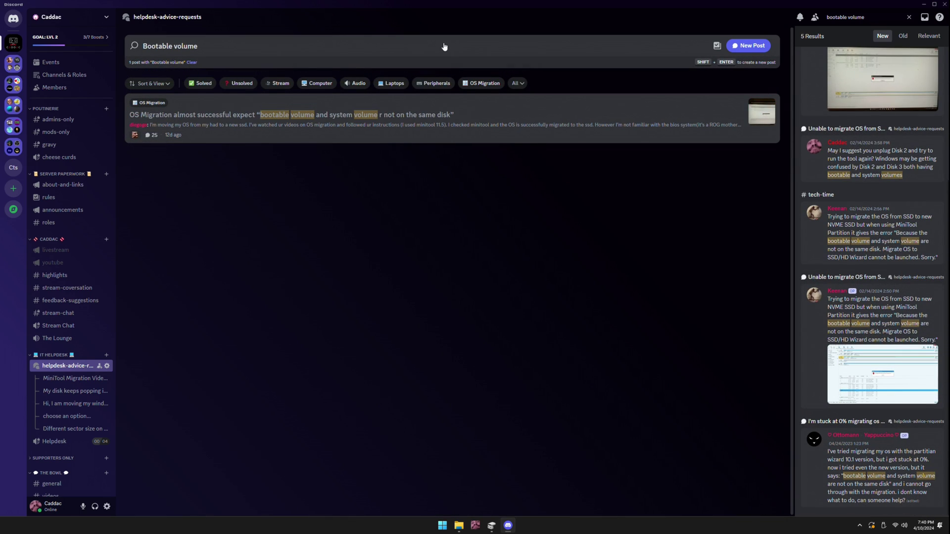
- Search the helpdesk-advice-requests posts for "Bootable volume and system volume" and start a new post
text(and system vo)
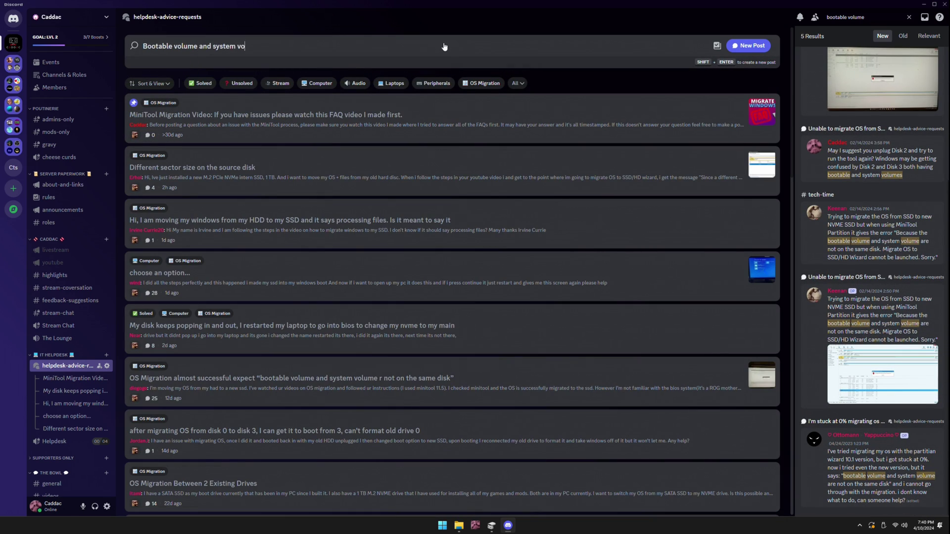
text(lume)
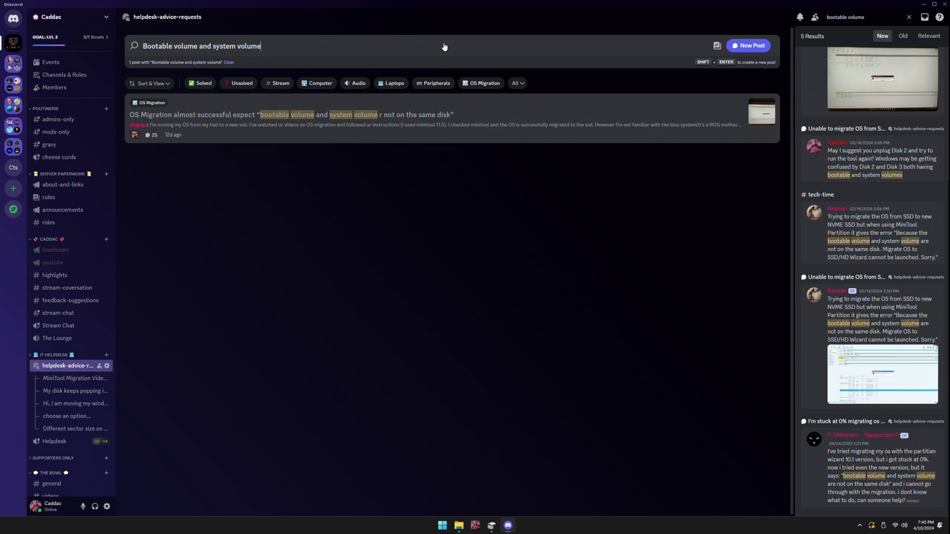
click(740, 48)
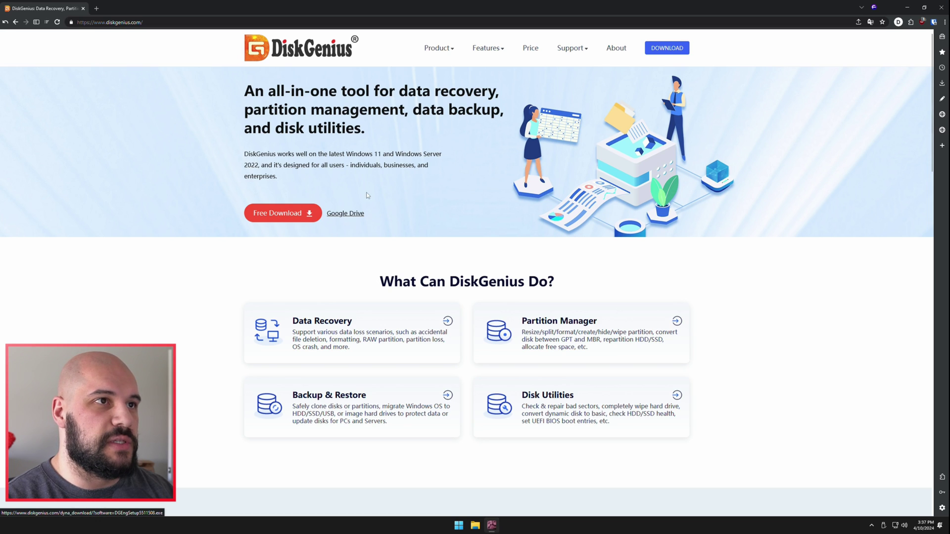
- Close the browser and launch DiskGenius
click(941, 8)
key(super)
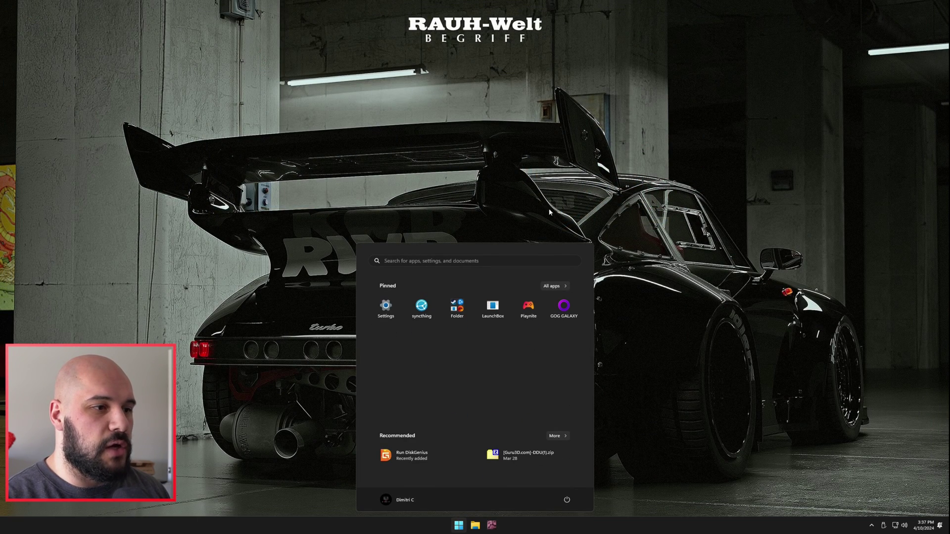
click(412, 454)
click(453, 338)
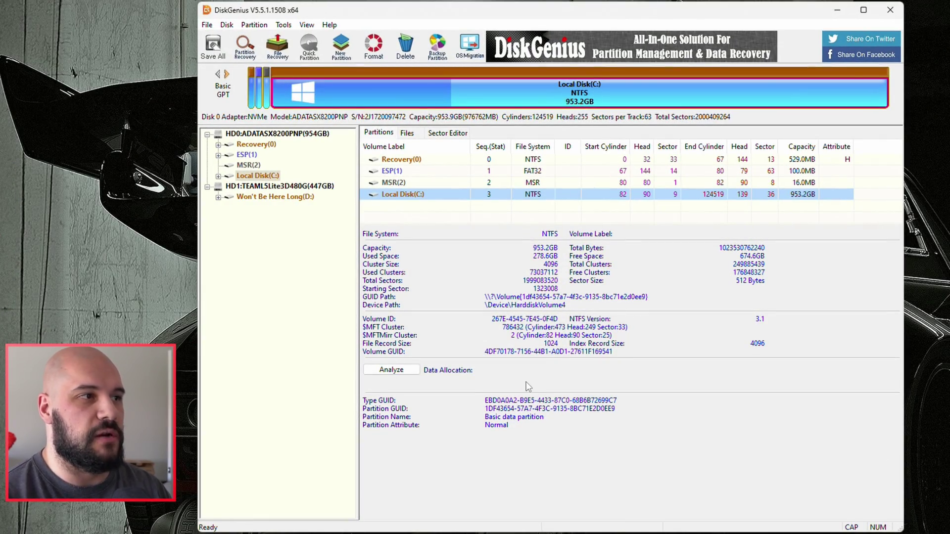
- Examine the partitions of the HD0:ADATASX8200PNP and HD1:TEAML5Lite3D480G disks, finishing with HD0 selected
click(272, 135)
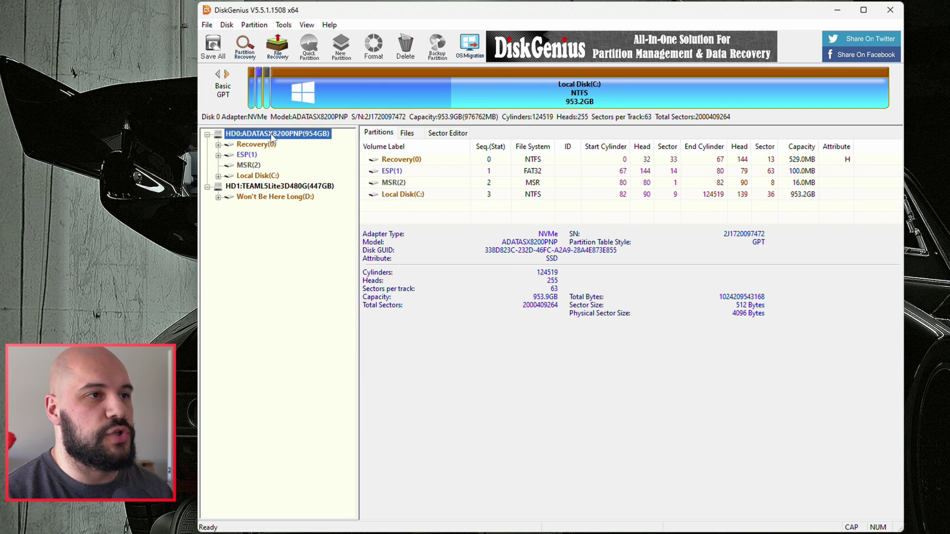
click(267, 189)
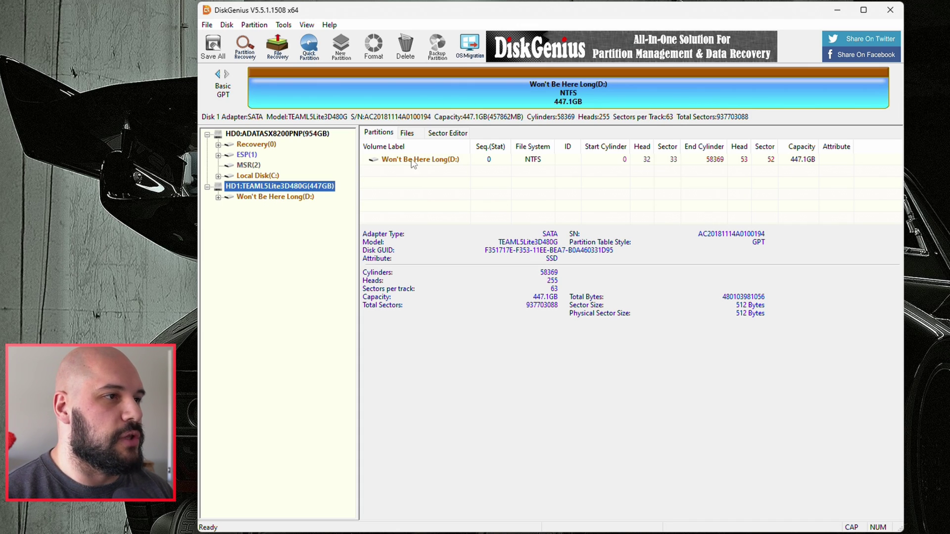
click(289, 135)
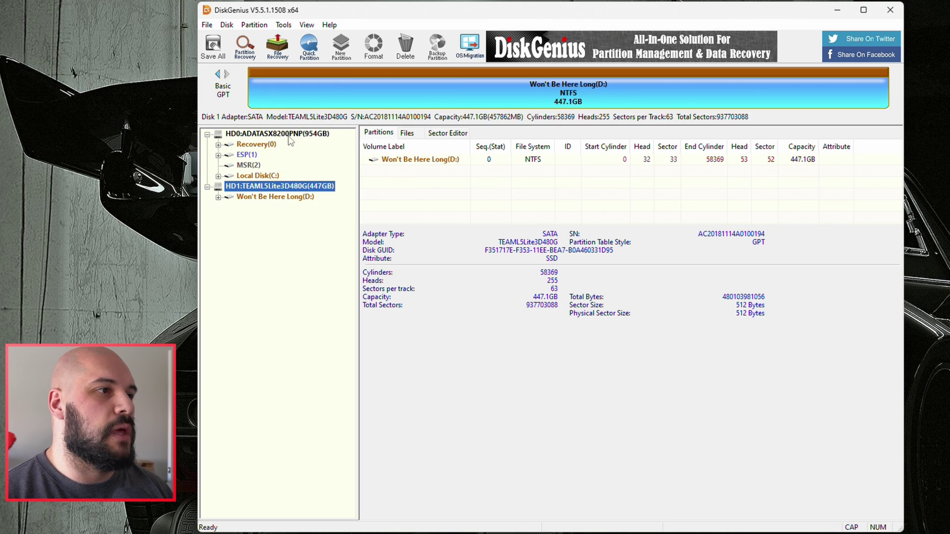
click(290, 134)
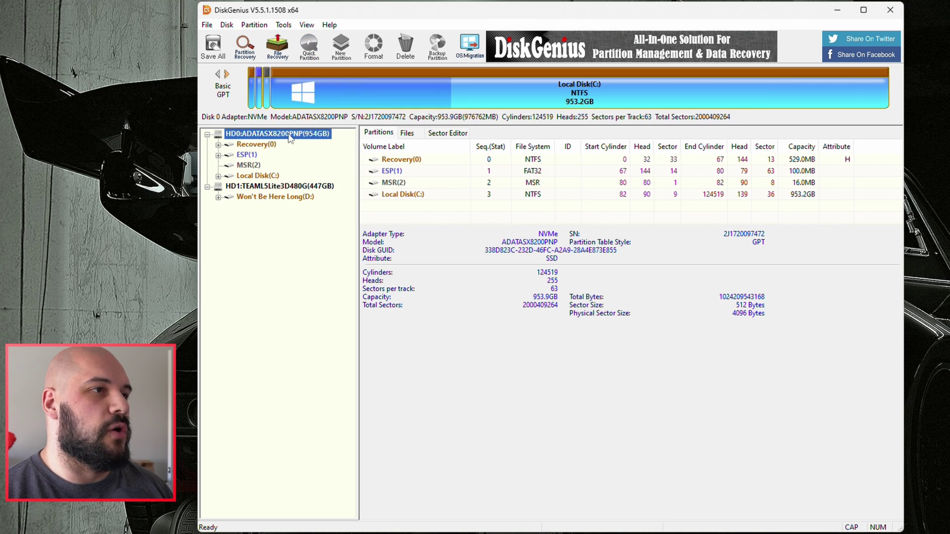
- Start an OS Migration with HD1:TEAML5Lite3D480G as the target disk and accept overwriting its contents
click(469, 45)
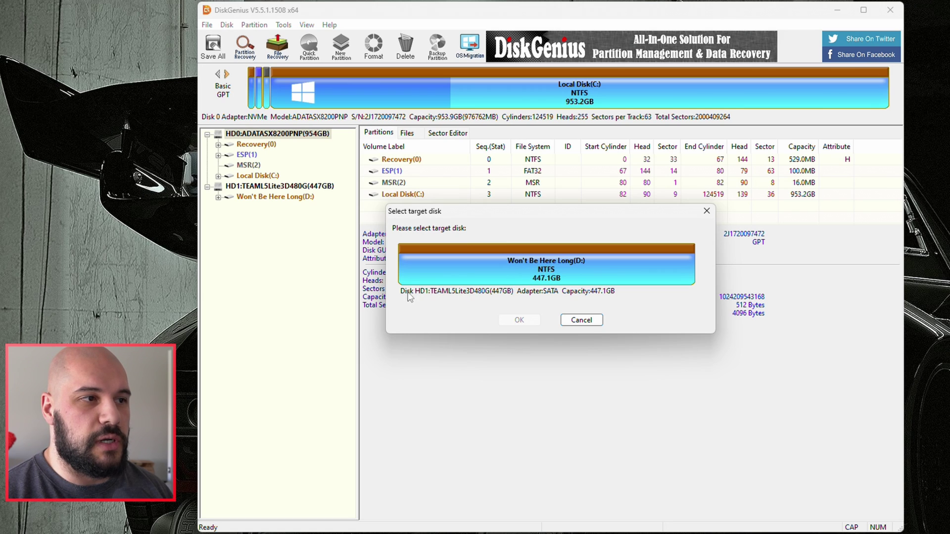
click(491, 269)
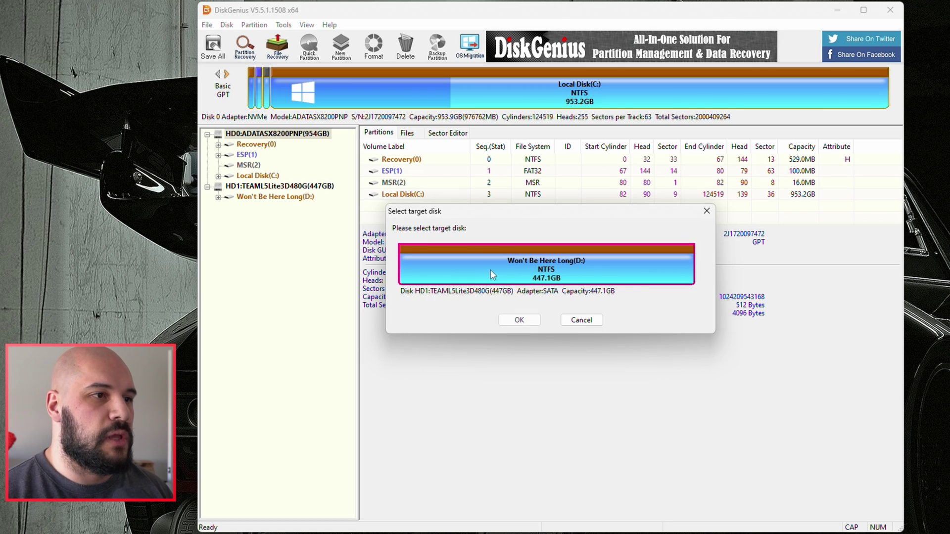
click(519, 320)
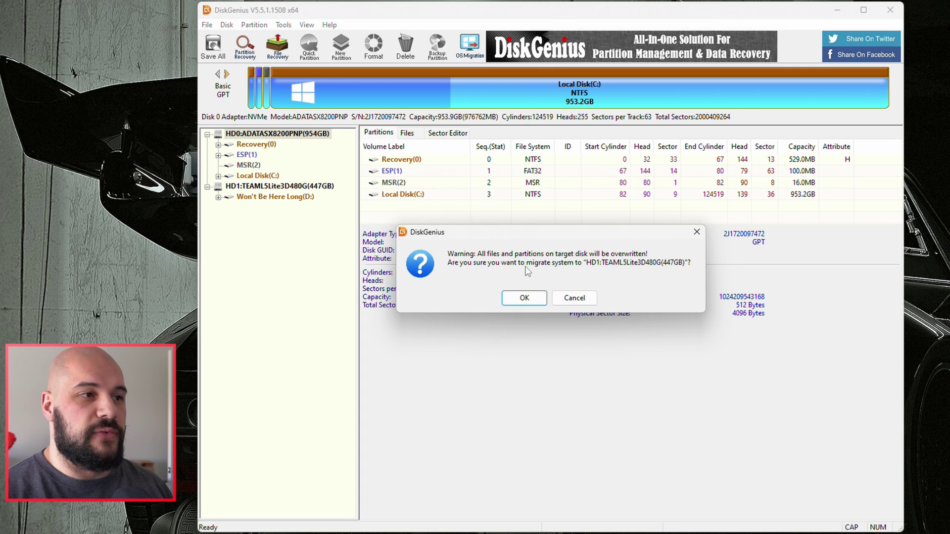
click(528, 297)
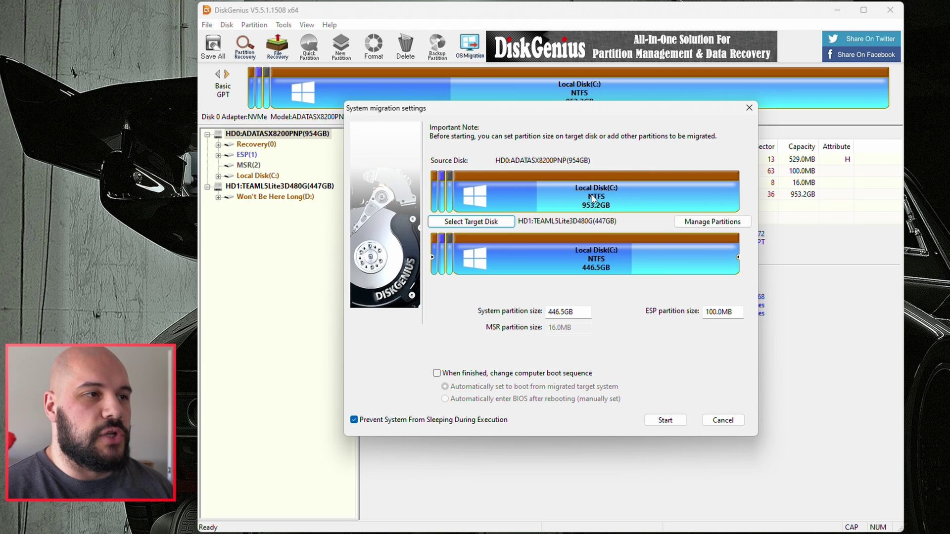
- Set the computer to enter BIOS automatically after rebooting when migration finishes, start the migration and confirm overwriting the target disk
click(478, 375)
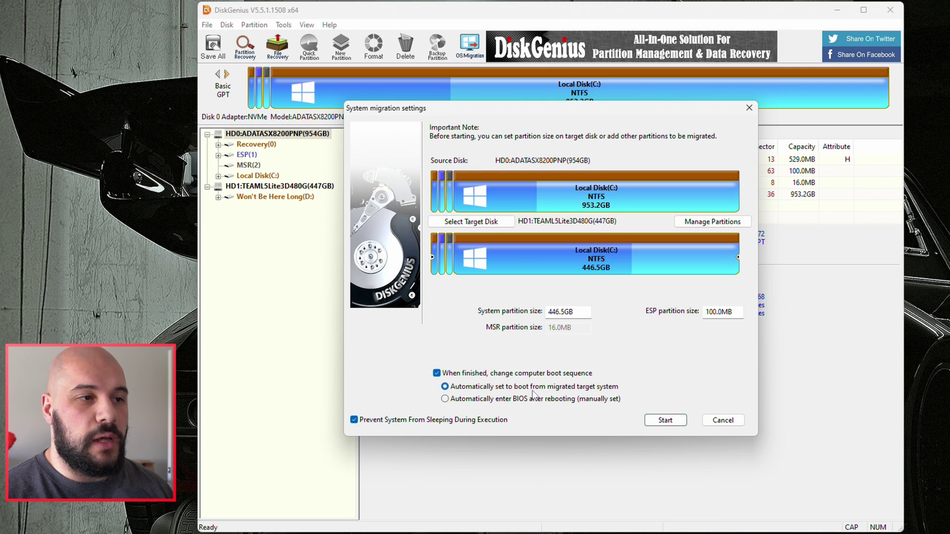
click(479, 401)
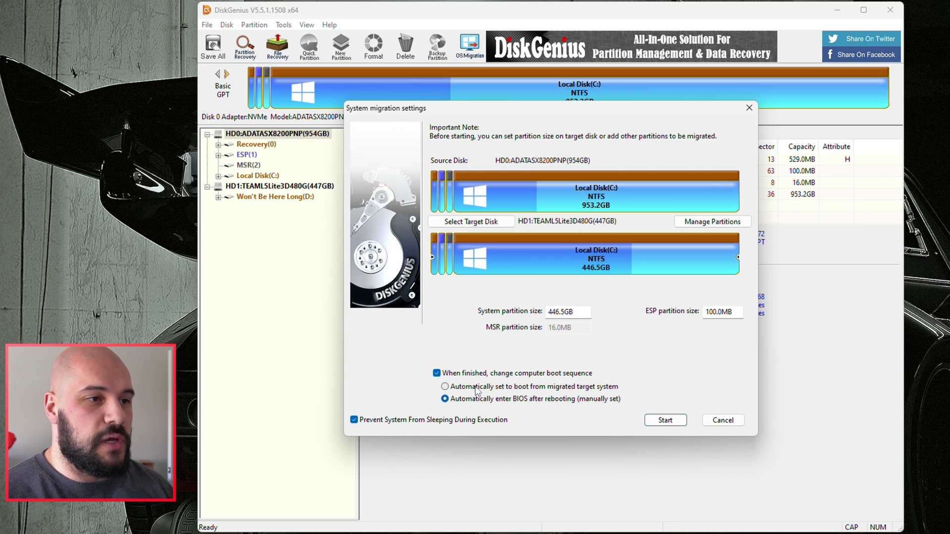
click(657, 423)
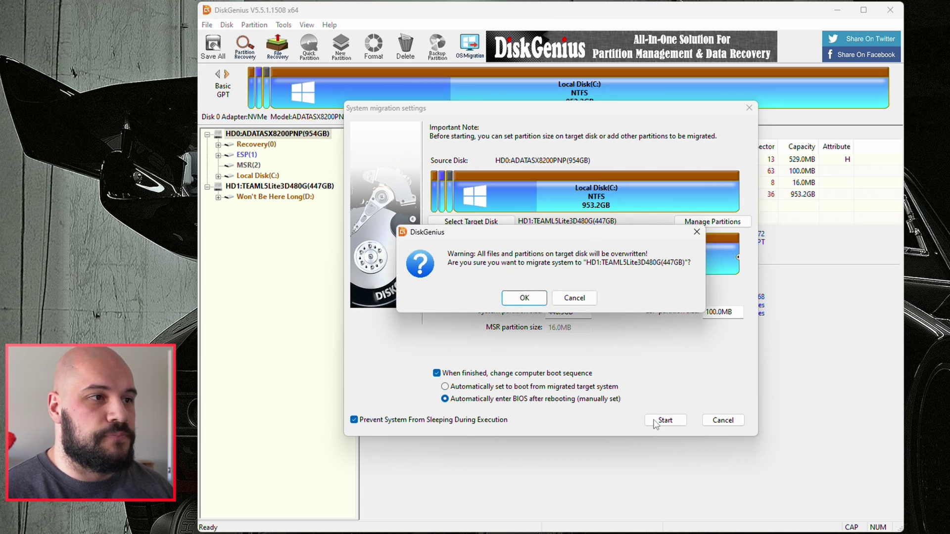
click(518, 302)
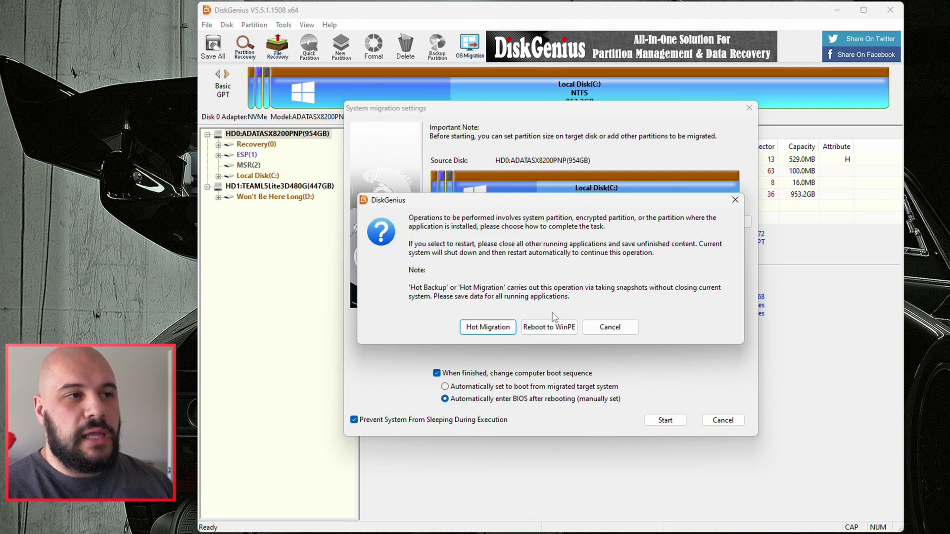
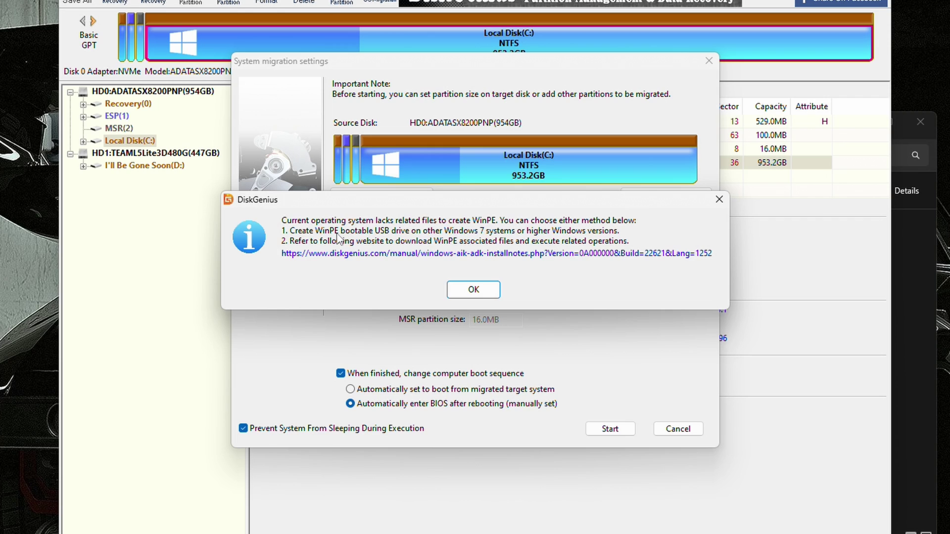
- Download the matching ADK from the linked page and install the Windows PE add-ons, declining insights collection and accepting the license
click(458, 255)
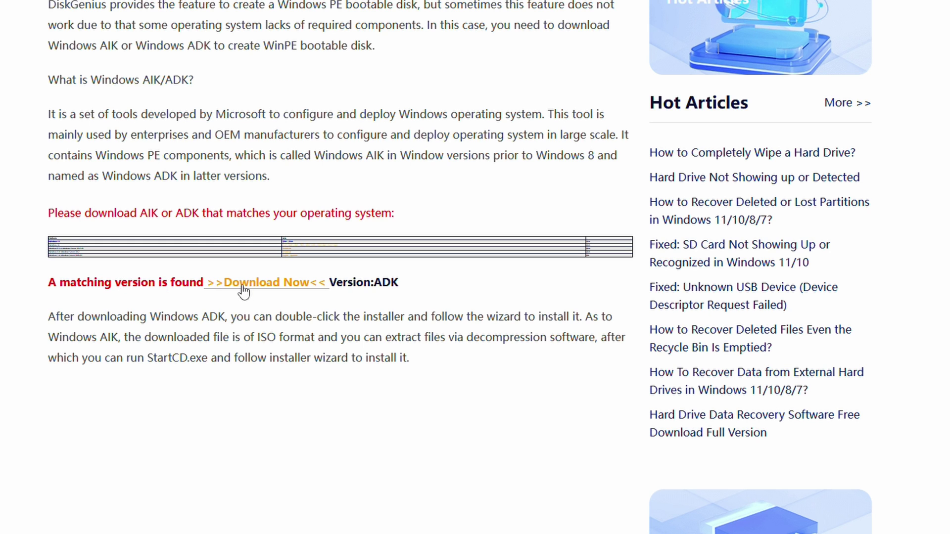
click(243, 292)
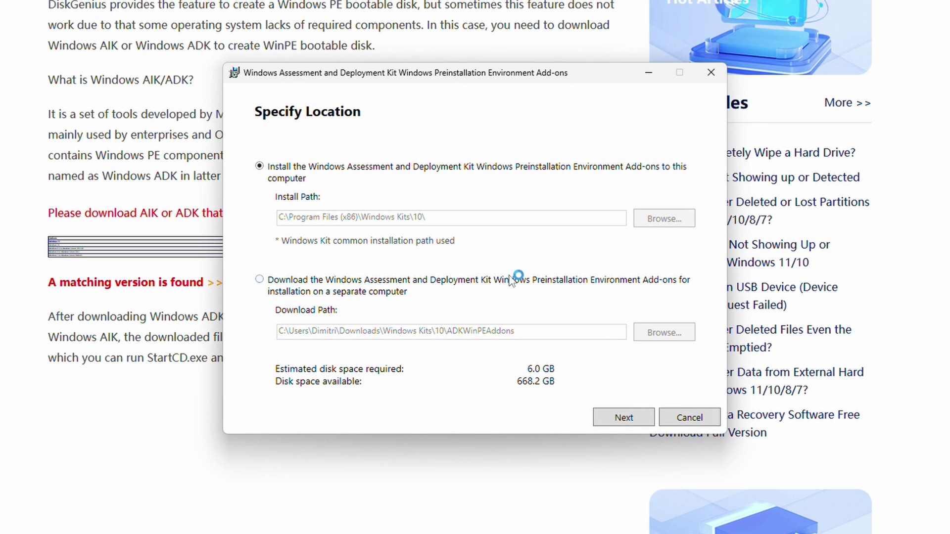
click(622, 416)
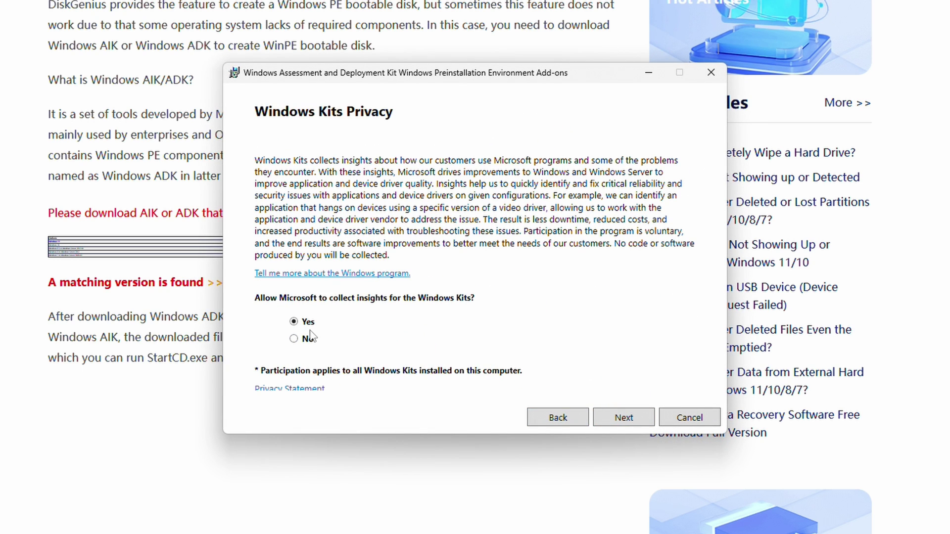
click(310, 339)
click(607, 420)
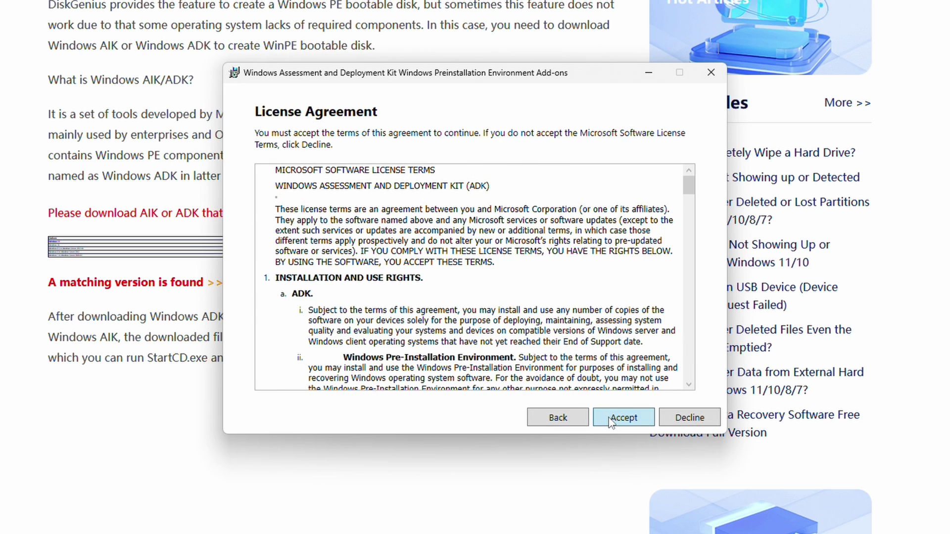
click(609, 421)
click(610, 419)
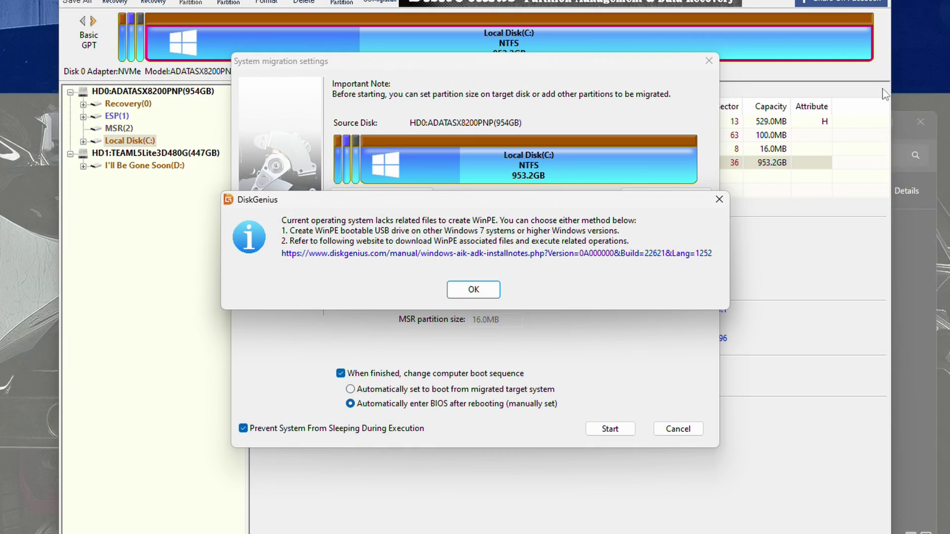
- Dismiss the missing WinPE files notice, choose to complete the migration by rebooting to WinPE, and confirm the restart
click(487, 292)
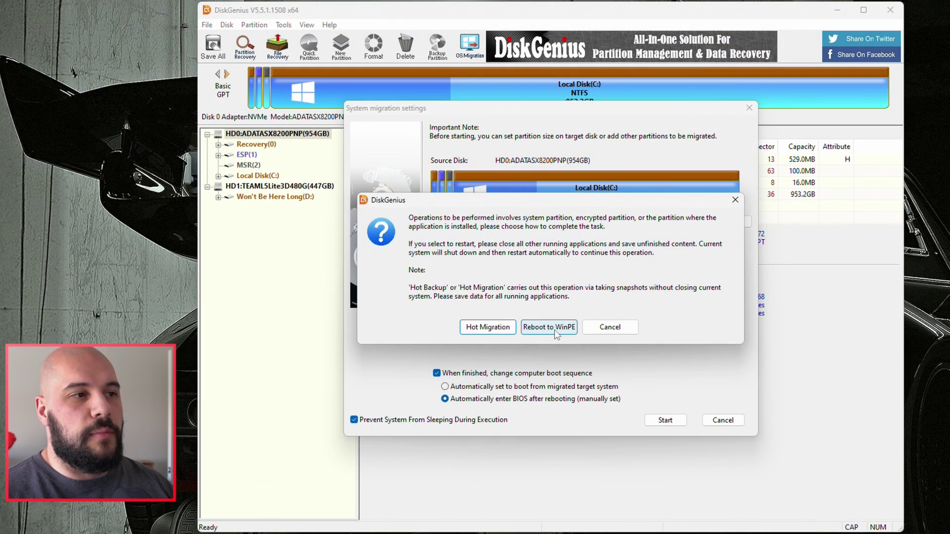
click(551, 326)
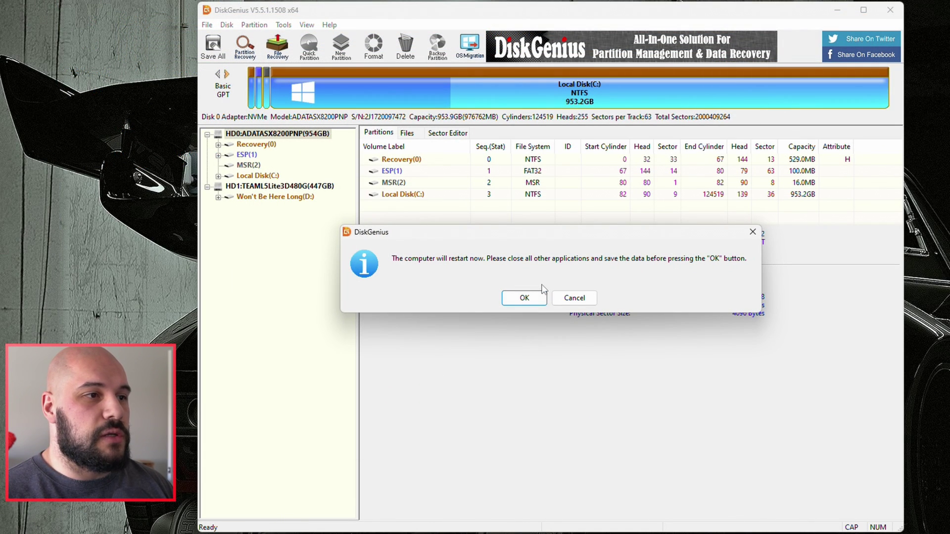
click(540, 302)
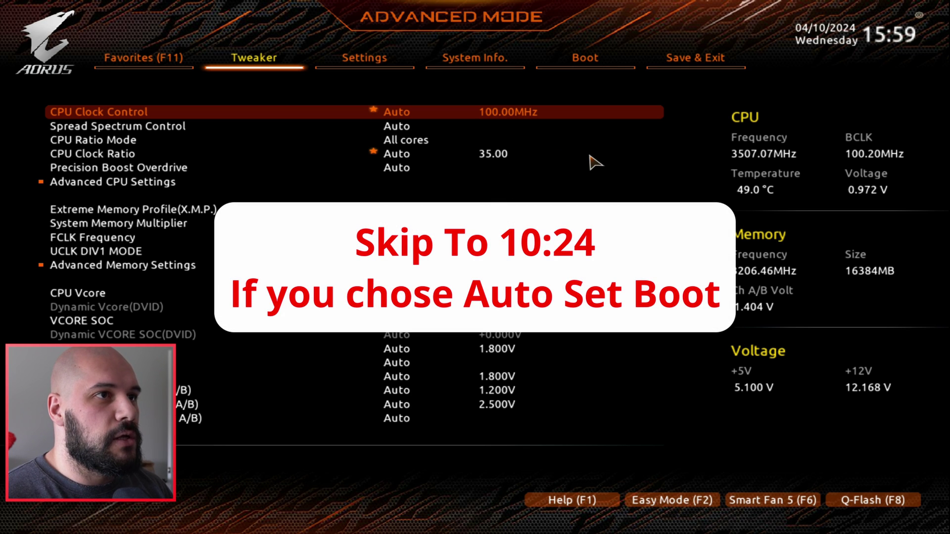
- Set Boot Option #1 to Windows Boot Manager (P0: TEAML5Lite3D480G) and Boot Option #2 to Windows Boot Manager (ADATA SX8200PNP)
click(586, 60)
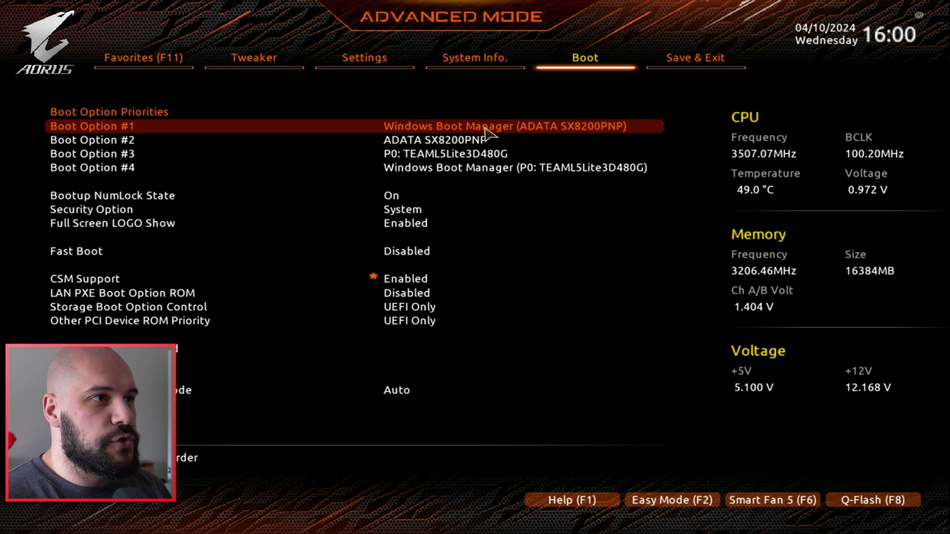
click(485, 129)
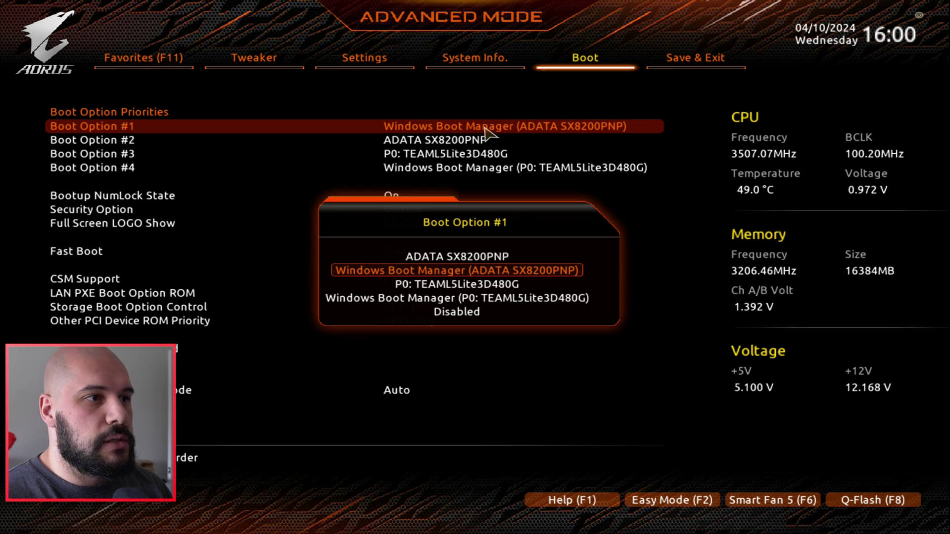
click(498, 297)
click(497, 297)
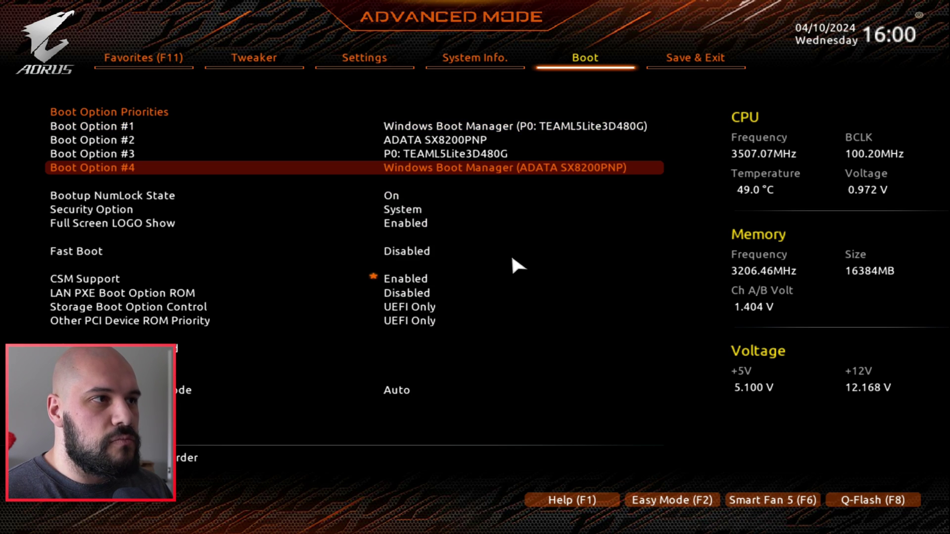
click(449, 143)
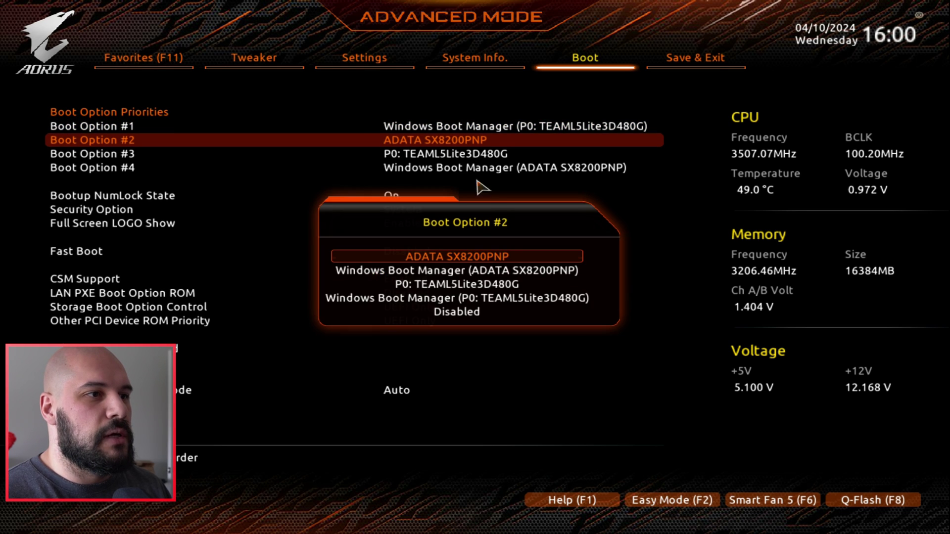
click(496, 268)
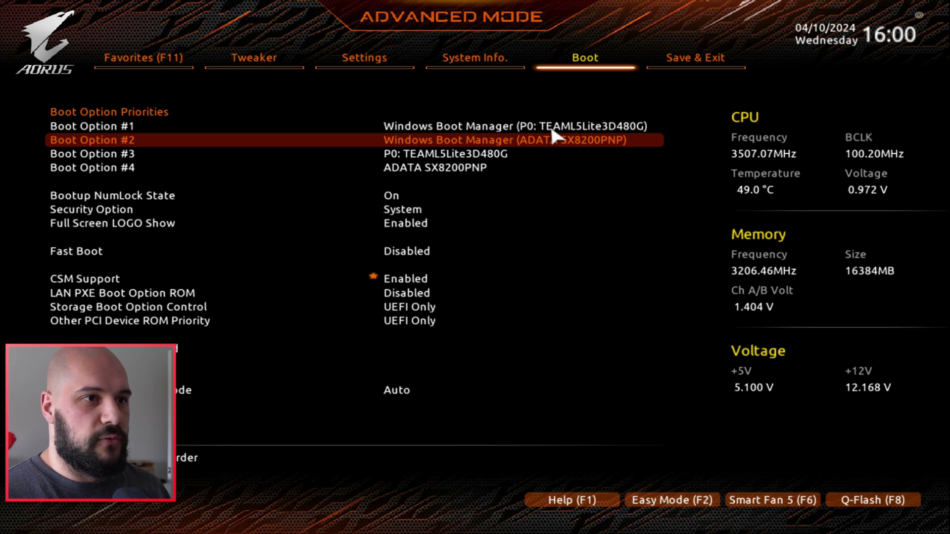
- Save the BIOS configuration, exit setup and confirm the reset to boot into Windows
click(687, 63)
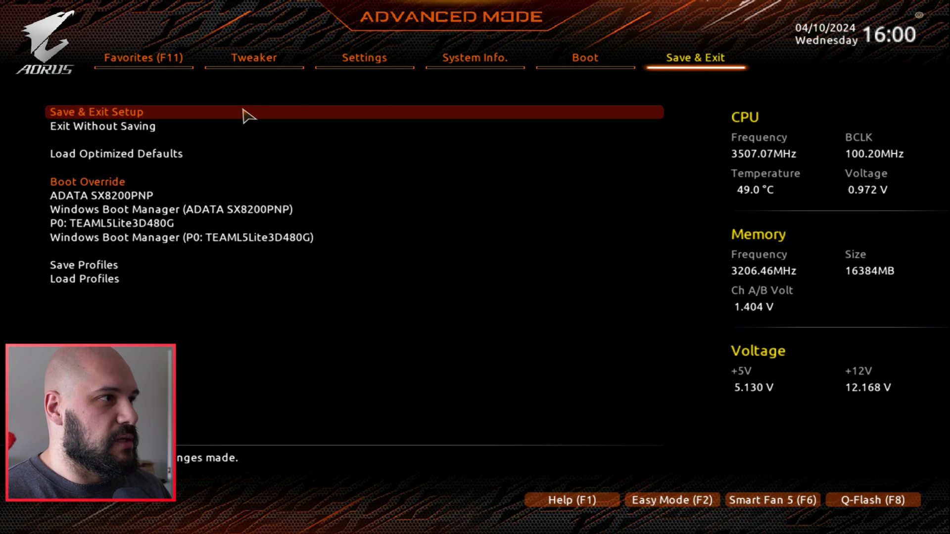
click(267, 116)
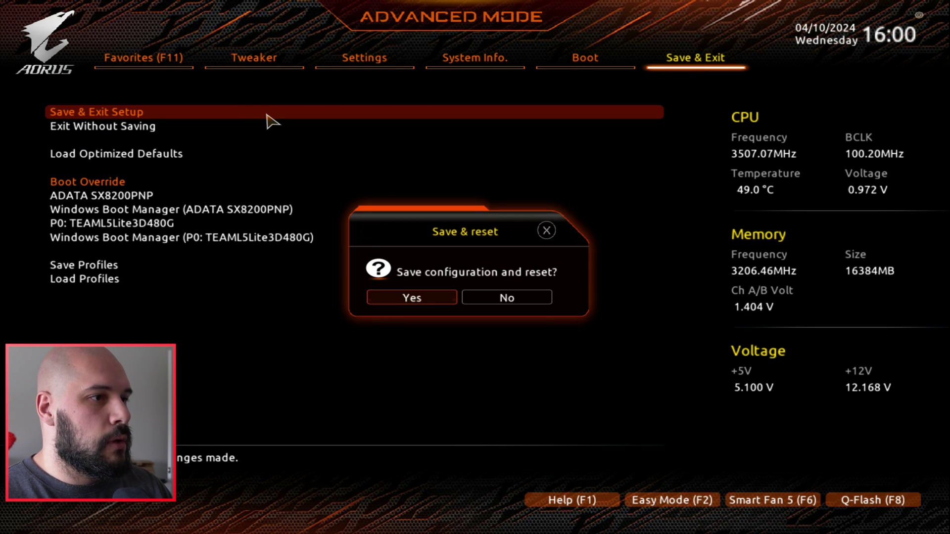
key(Return)
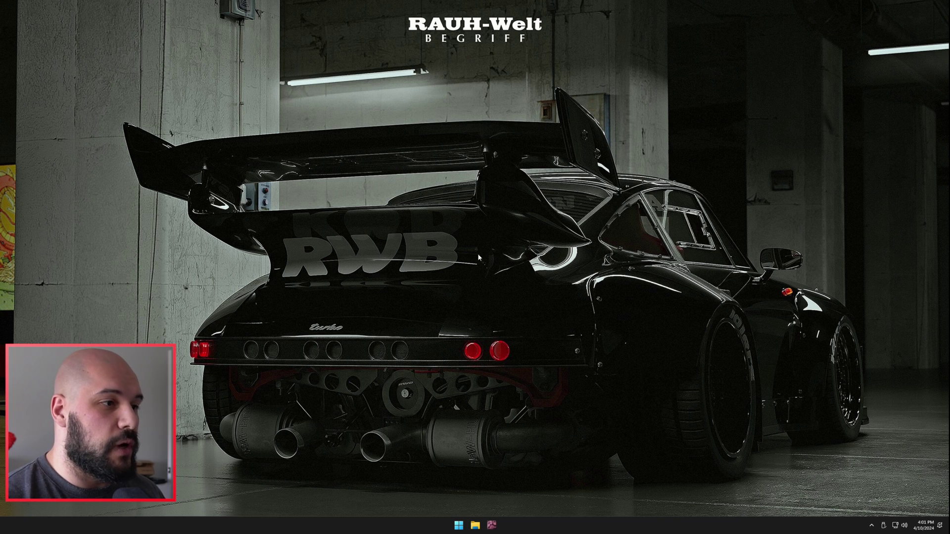
- Open File Explorer and compare the used space of Local Disk (C:) and Local Disk (D:) in their properties
click(475, 525)
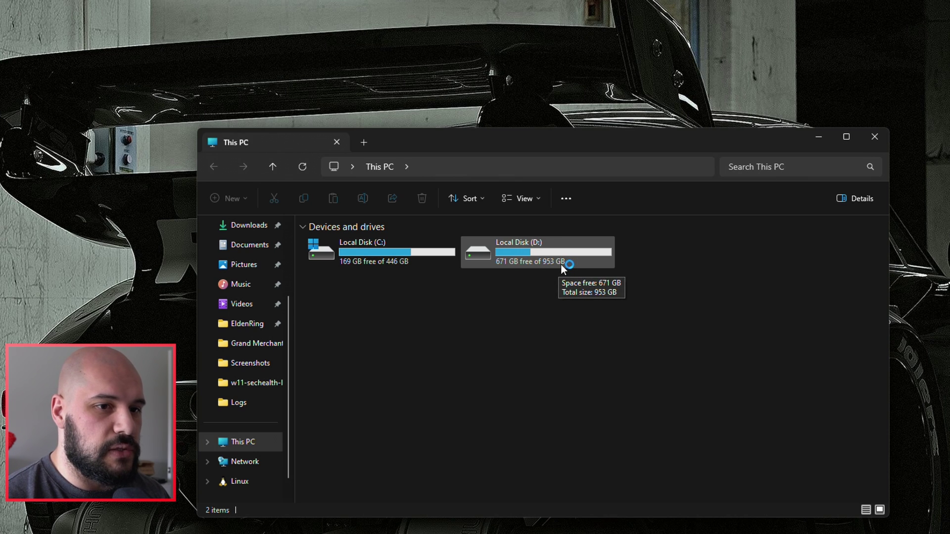
right_click(424, 250)
click(481, 489)
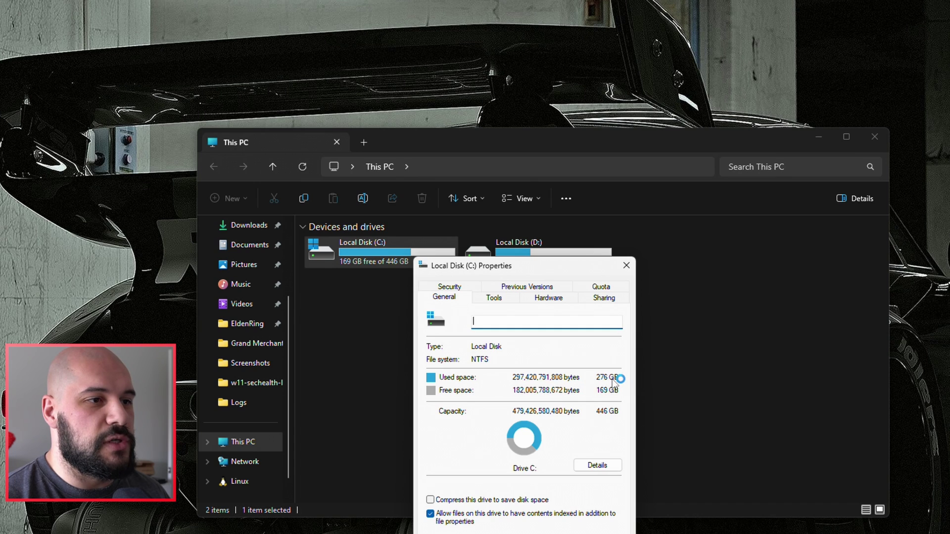
click(626, 266)
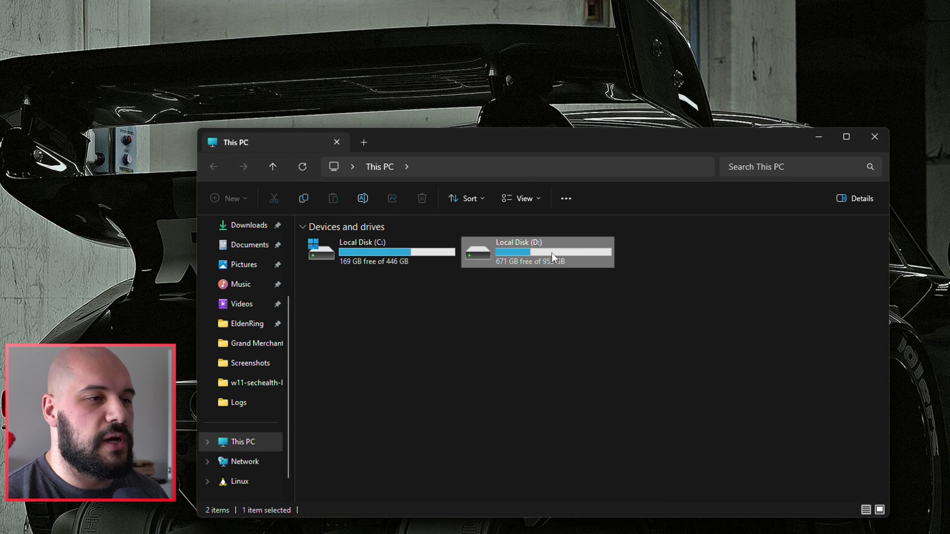
right_click(551, 253)
click(601, 503)
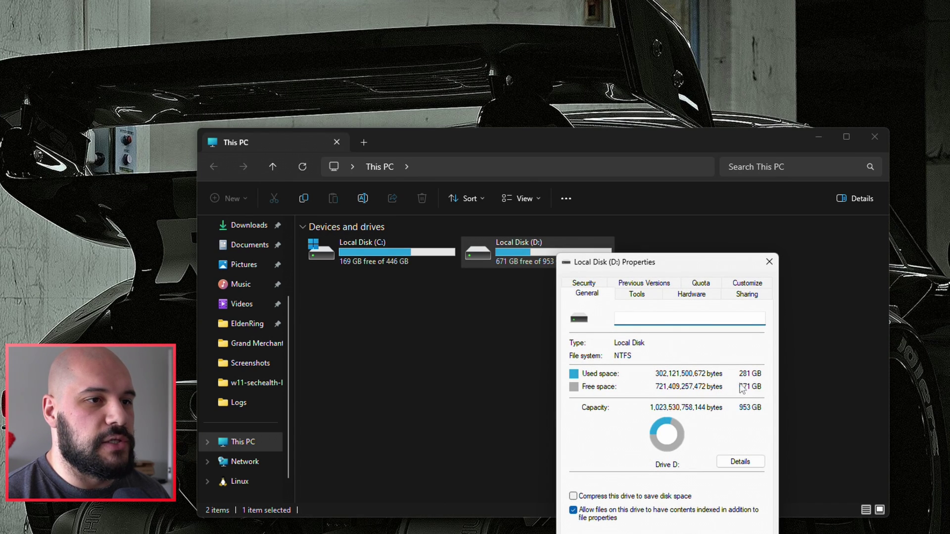
click(774, 262)
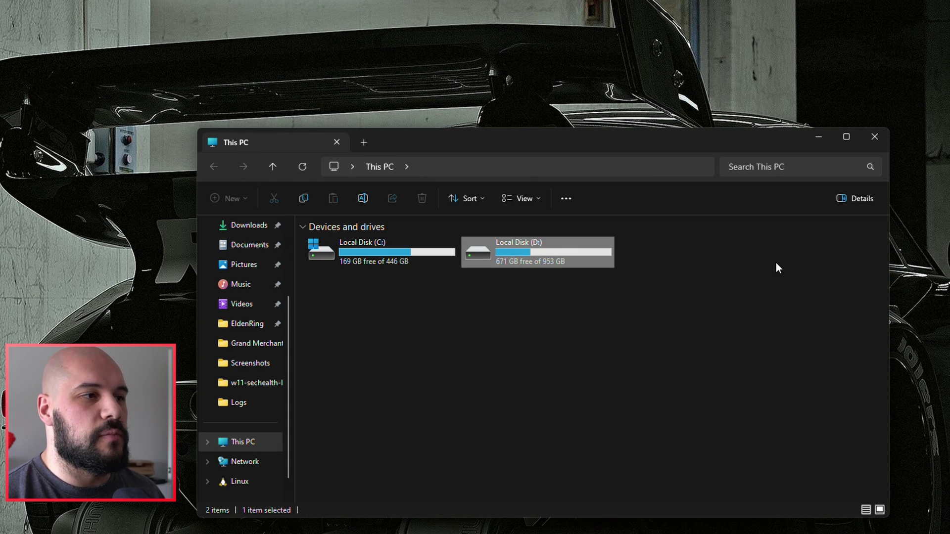